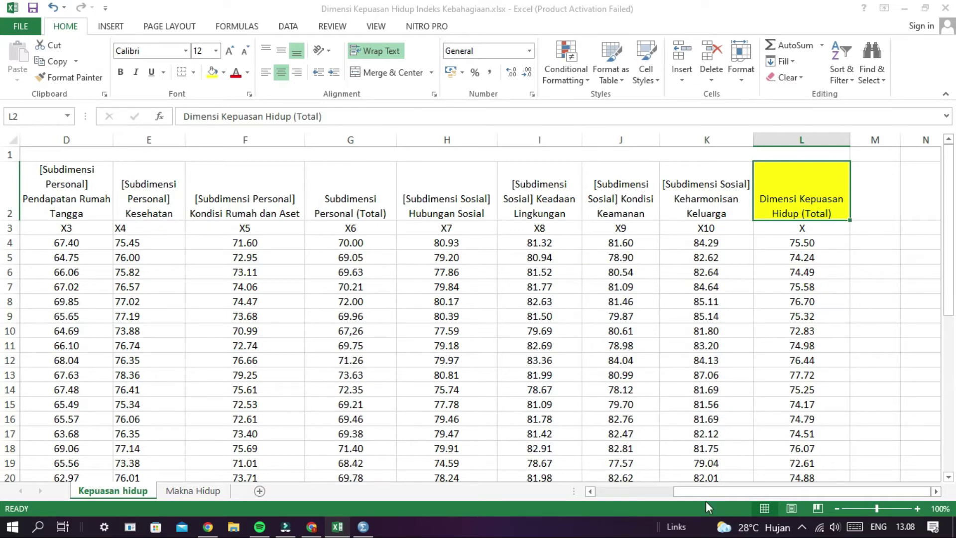
# Examine the Dimensi Kepuasan Hidup (Total) column on the Kepuasan hidup sheet and the Dimensi Makna Hidup (Total) column on the Makna Hidup sheet.
pyautogui.moveTo(704, 491)
pyautogui.mouseDown()
pyautogui.moveTo(629, 487)
pyautogui.moveTo(715, 494)
pyautogui.mouseUp()
pyautogui.click(805, 184)
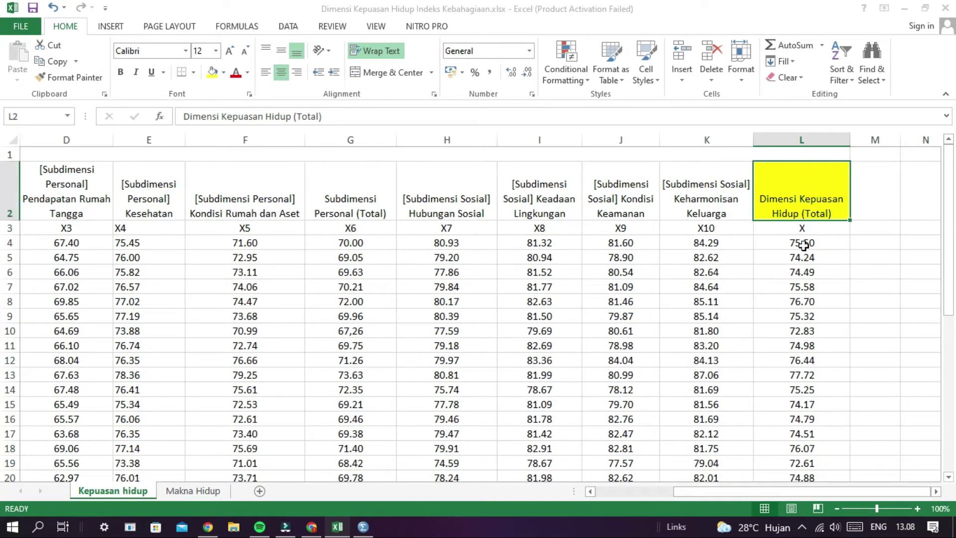
pyautogui.click(193, 489)
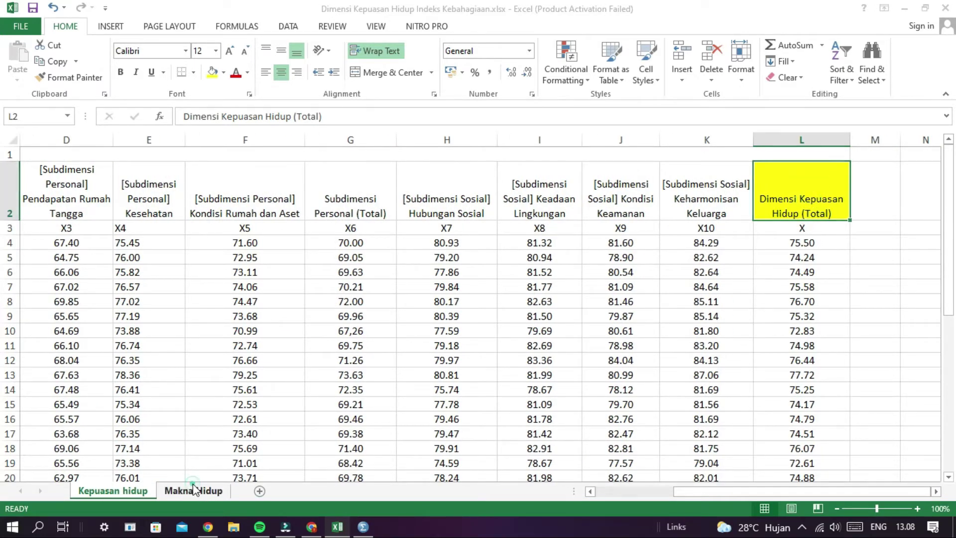
pyautogui.click(756, 190)
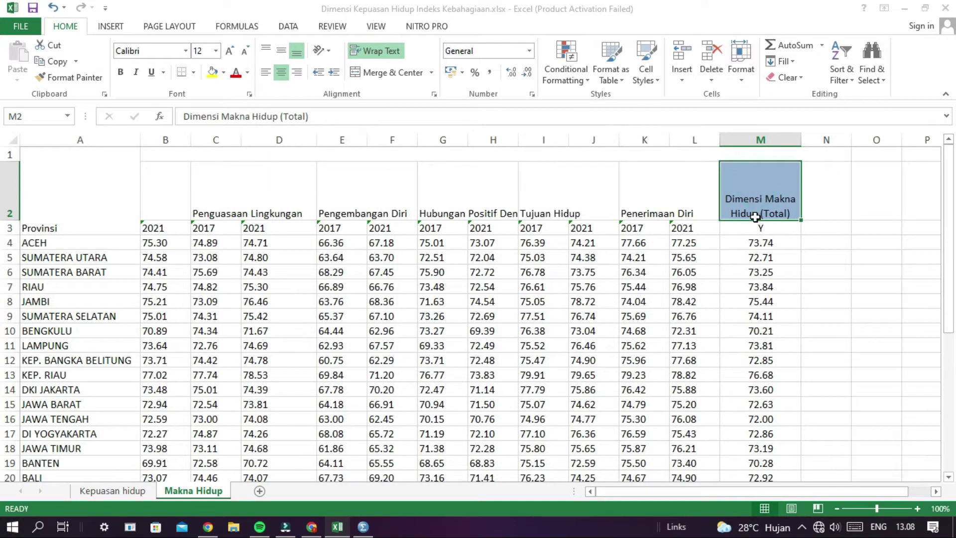
pyautogui.click(131, 492)
pyautogui.click(817, 231)
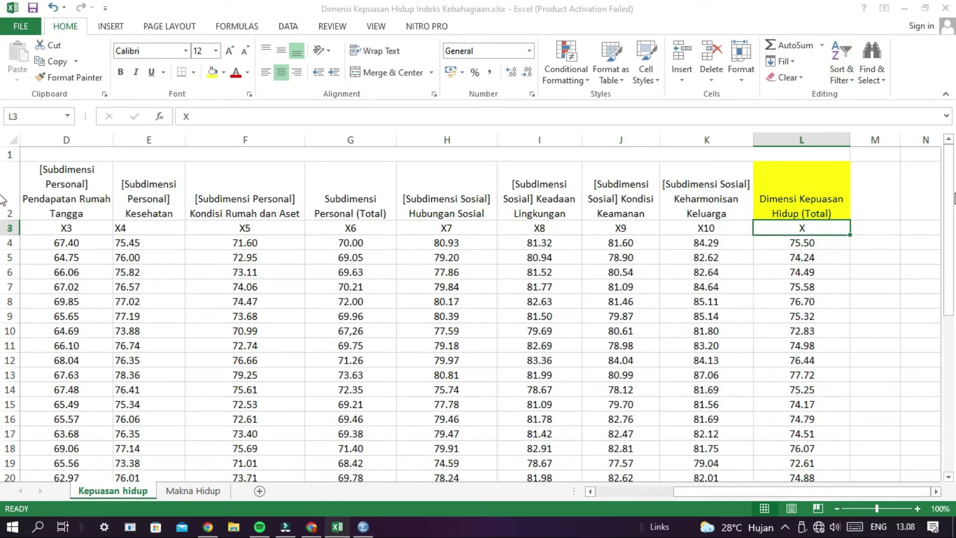
pyautogui.moveTo(948, 199); pyautogui.dragTo(955, 177)
pyautogui.click(193, 491)
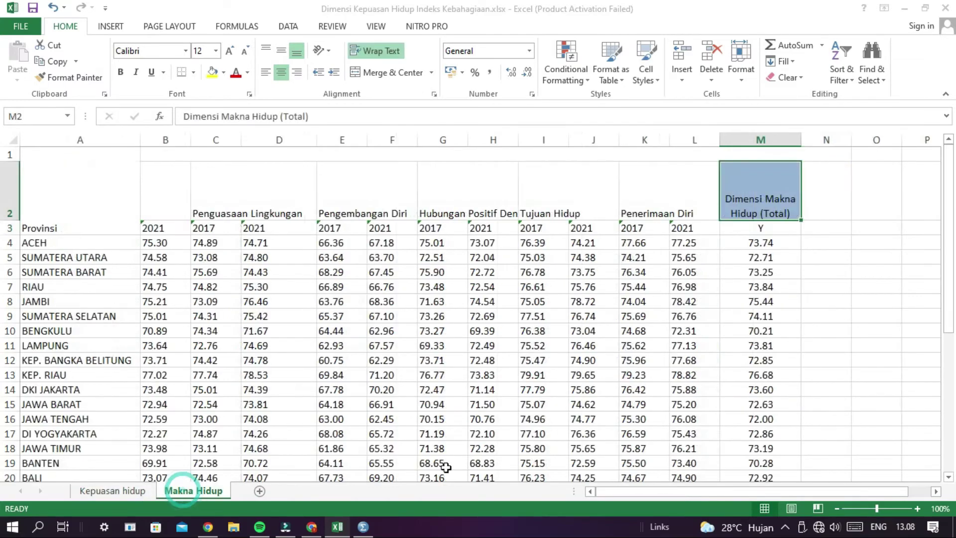
pyautogui.click(797, 230)
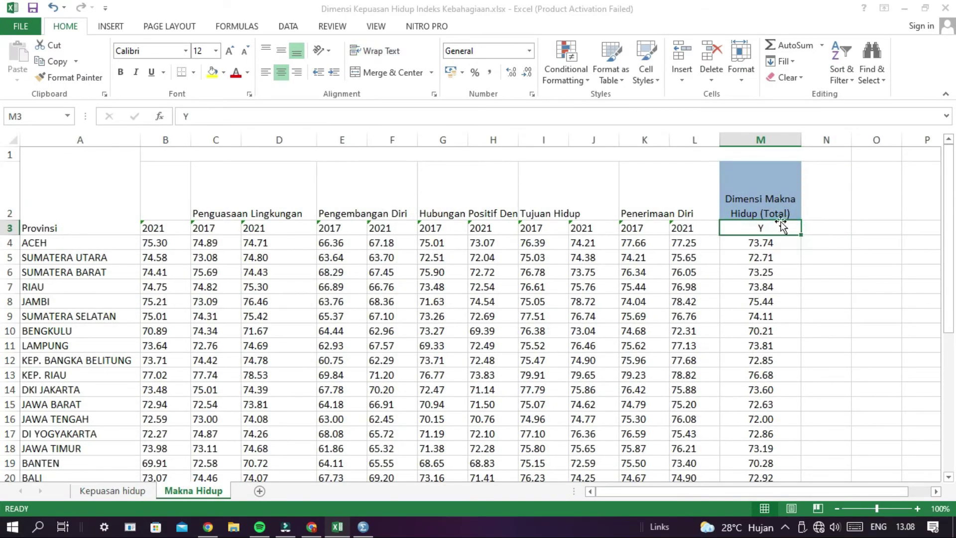
pyautogui.scroll(-10, 775, 293)
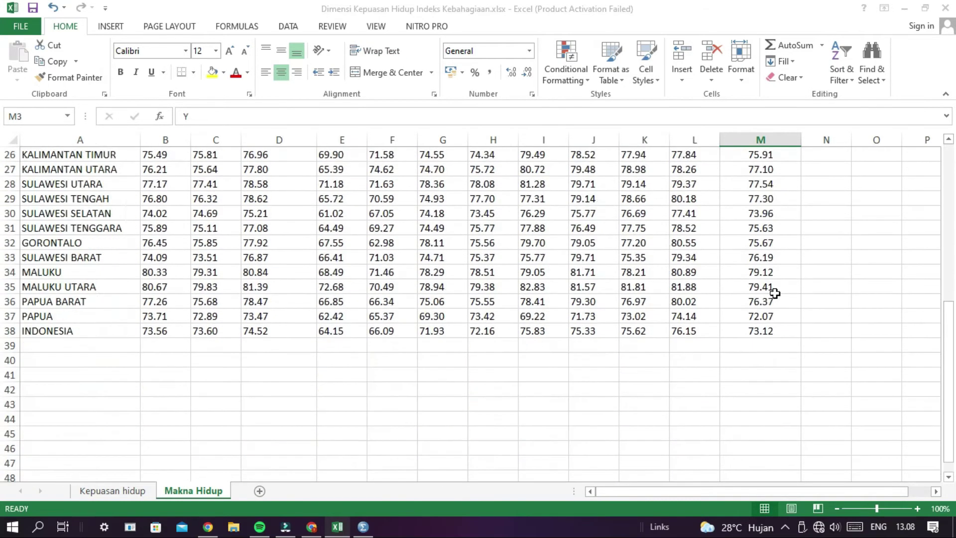
pyautogui.scroll(2, 775, 293)
pyautogui.scroll(8, 775, 293)
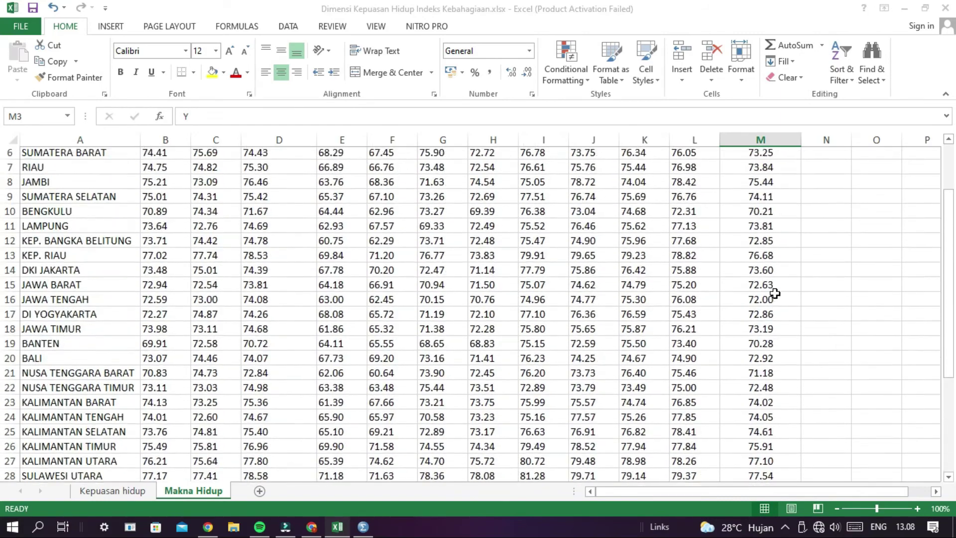
pyautogui.click(138, 494)
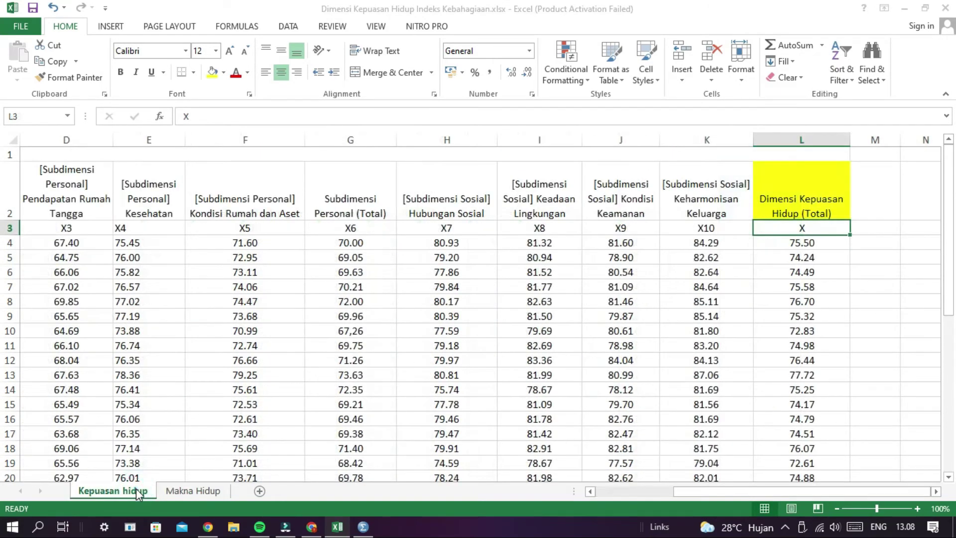
# Switch to SPSS and look over the empty variable definitions and the empty data sheet.
pyautogui.click(363, 527)
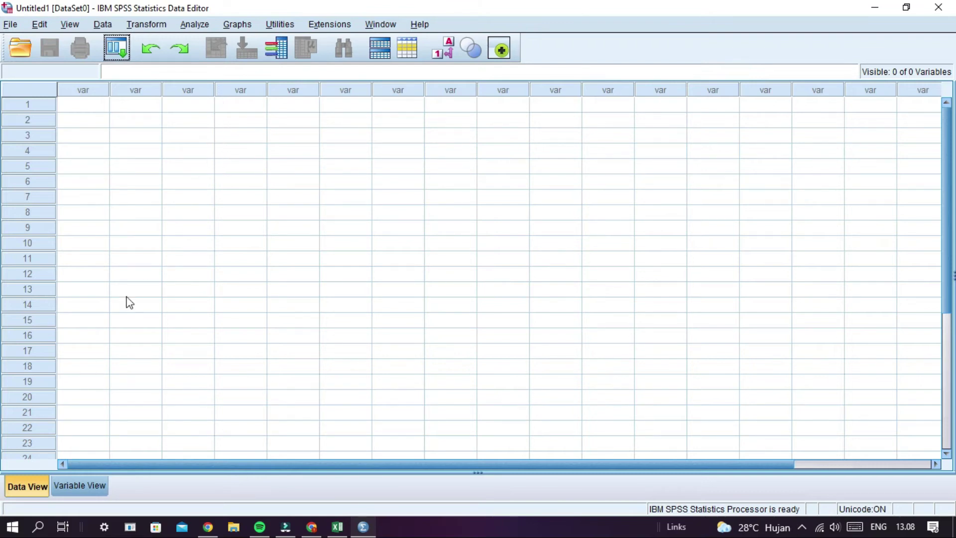
pyautogui.click(78, 485)
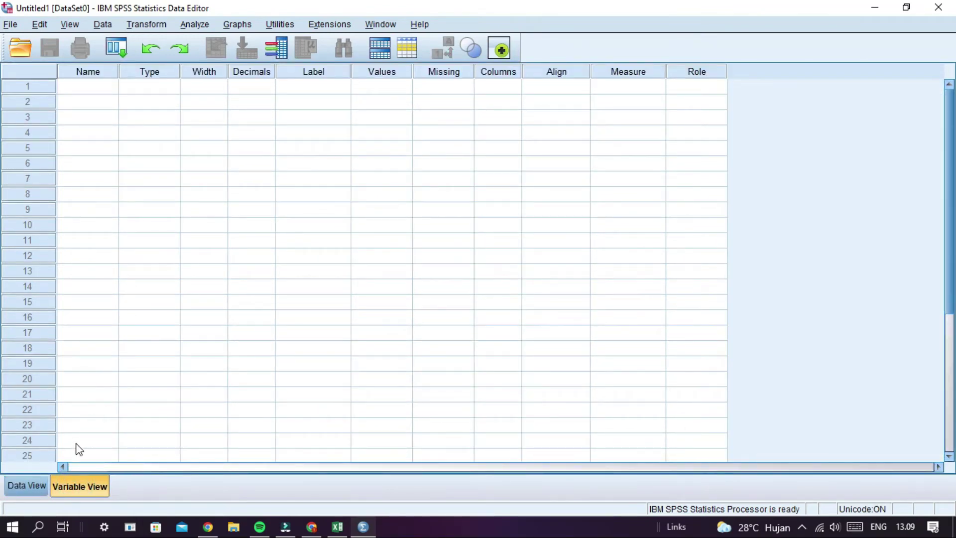
pyautogui.click(20, 484)
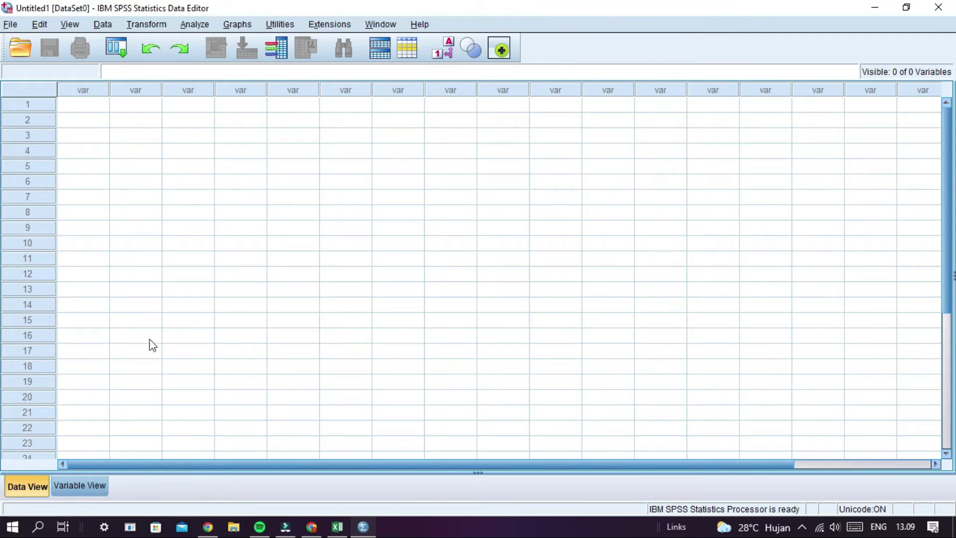
# Switch back to Excel and copy the Dimensi Kepuasan Hidup (Total) values in L4:L38 of the Kepuasan hidup sheet.
pyautogui.click(331, 528)
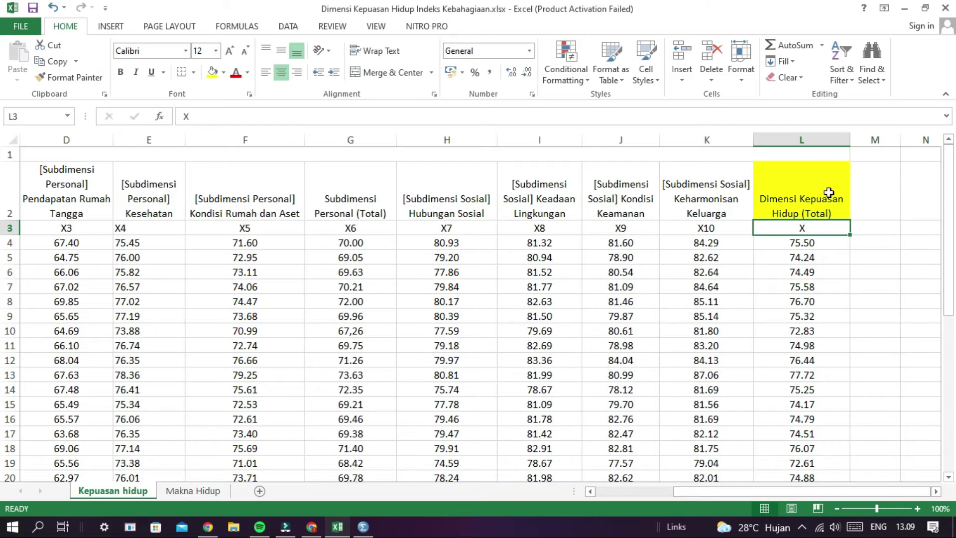
pyautogui.click(819, 241)
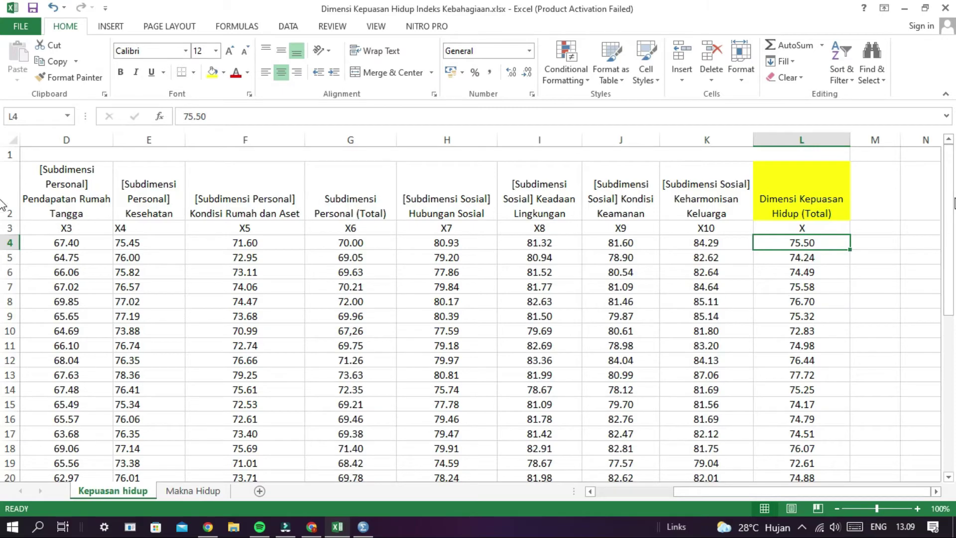
pyautogui.moveTo(949, 195); pyautogui.dragTo(949, 209)
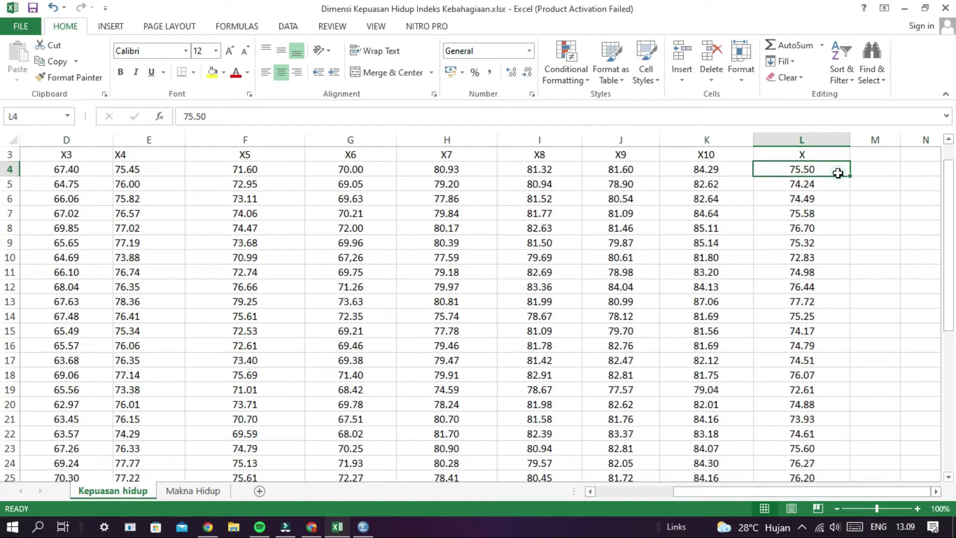
pyautogui.moveTo(838, 173); pyautogui.dragTo(807, 486)
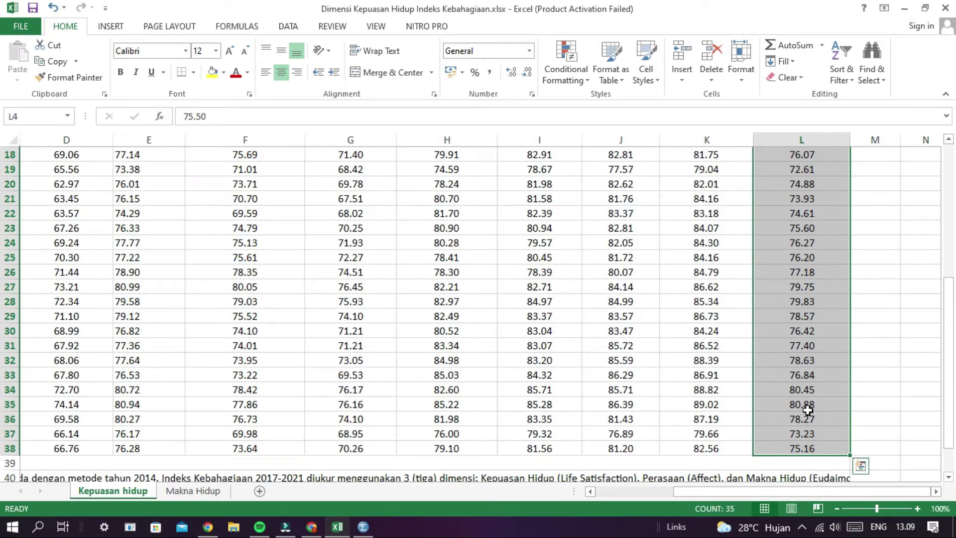
pyautogui.hotkey('ctrl', 'c')
pyautogui.moveTo(945, 344); pyautogui.dragTo(948, 219)
pyautogui.click(809, 228)
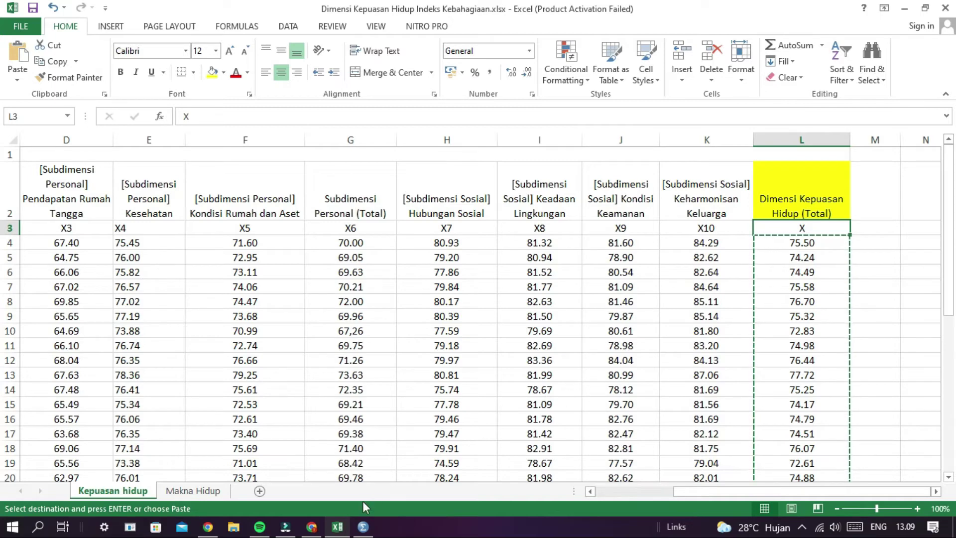
# Switch to SPSS and paste the copied values into the first variable column starting at case 1.
pyautogui.click(363, 526)
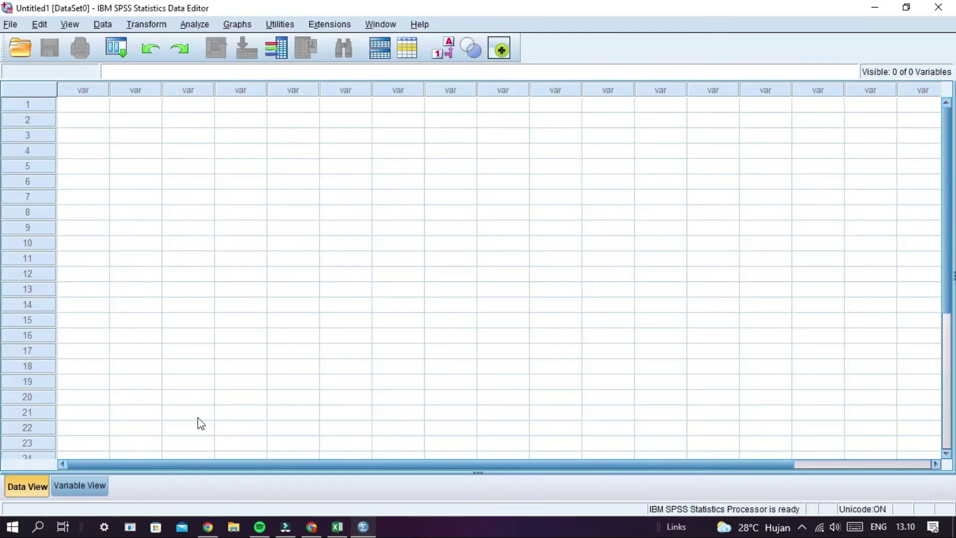
pyautogui.click(96, 109)
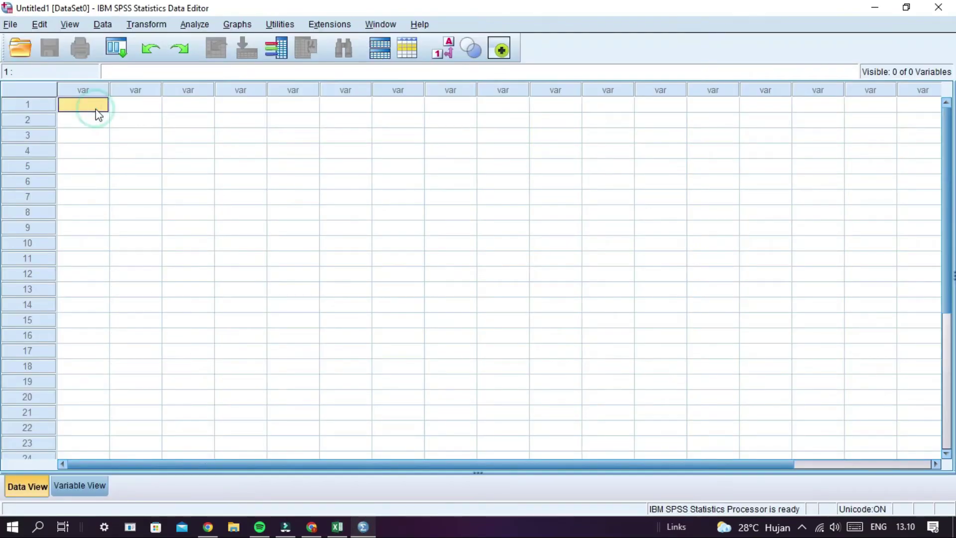
pyautogui.hotkey('ctrl', 'v')
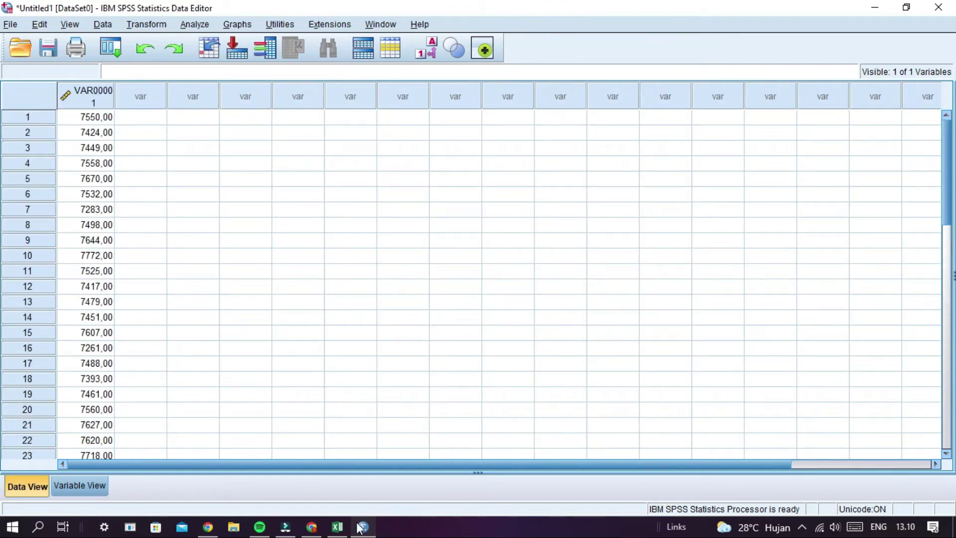
# Switch to Excel and copy the Dimensi Makna Hidup (Total) values in M4:M38 of the Makna Hidup sheet.
pyautogui.click(337, 527)
pyautogui.click(195, 491)
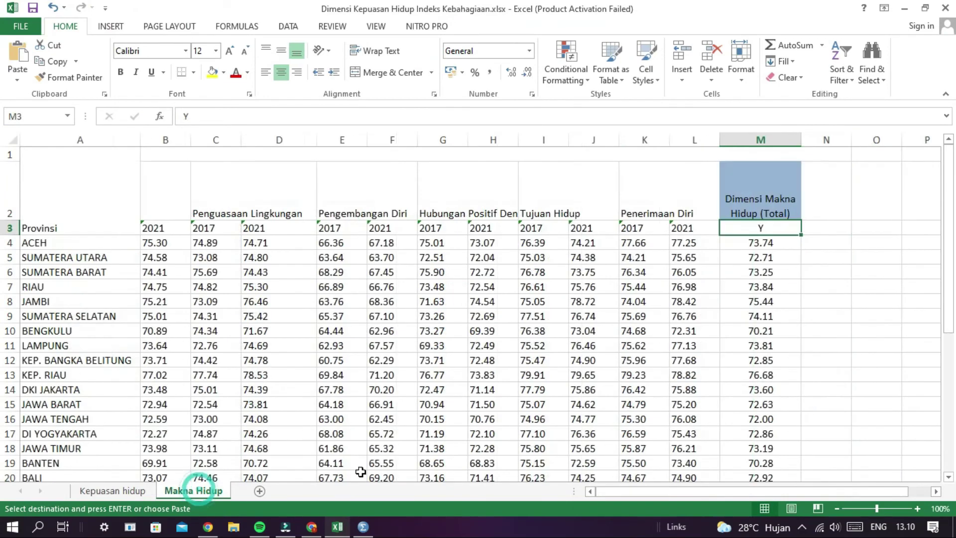
pyautogui.click(777, 207)
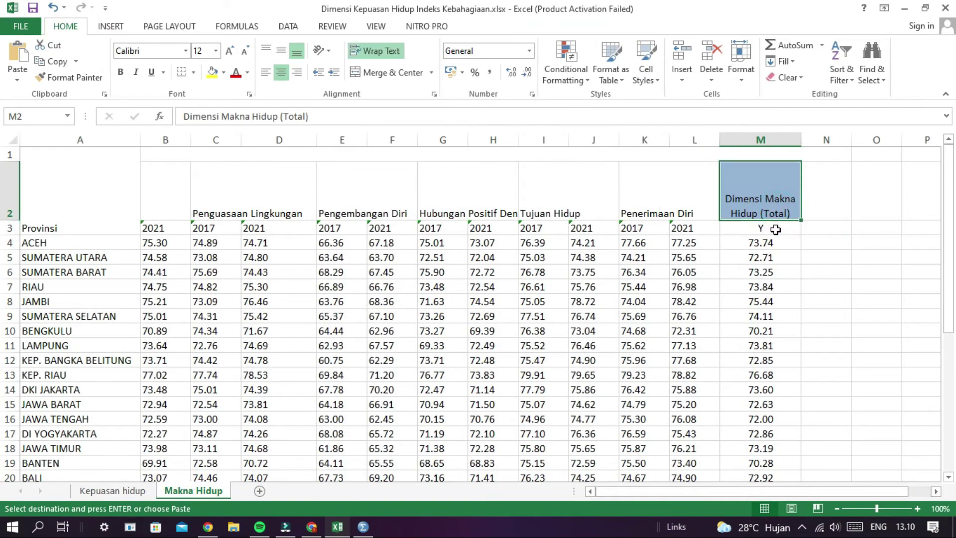
pyautogui.click(776, 230)
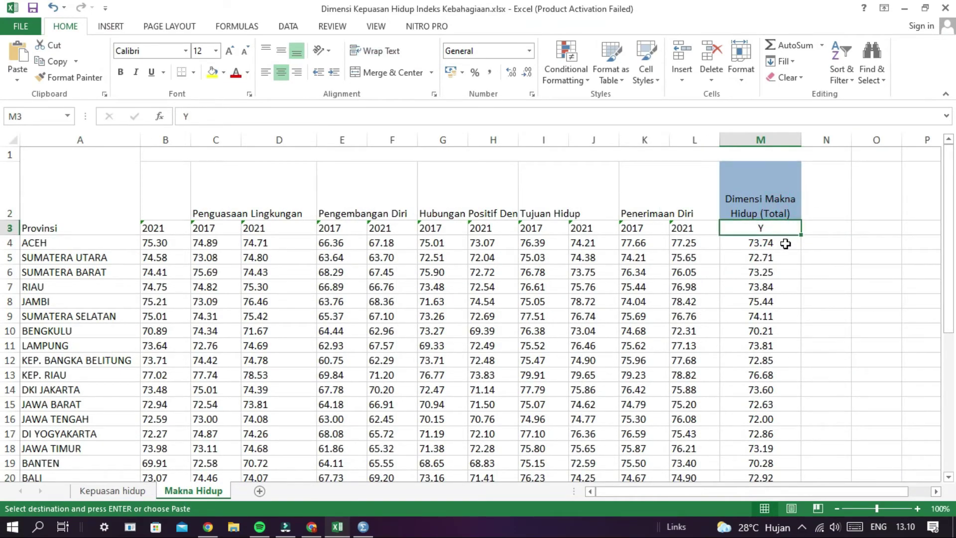
pyautogui.moveTo(776, 242); pyautogui.dragTo(784, 446)
pyautogui.hotkey('ctrl', 'c')
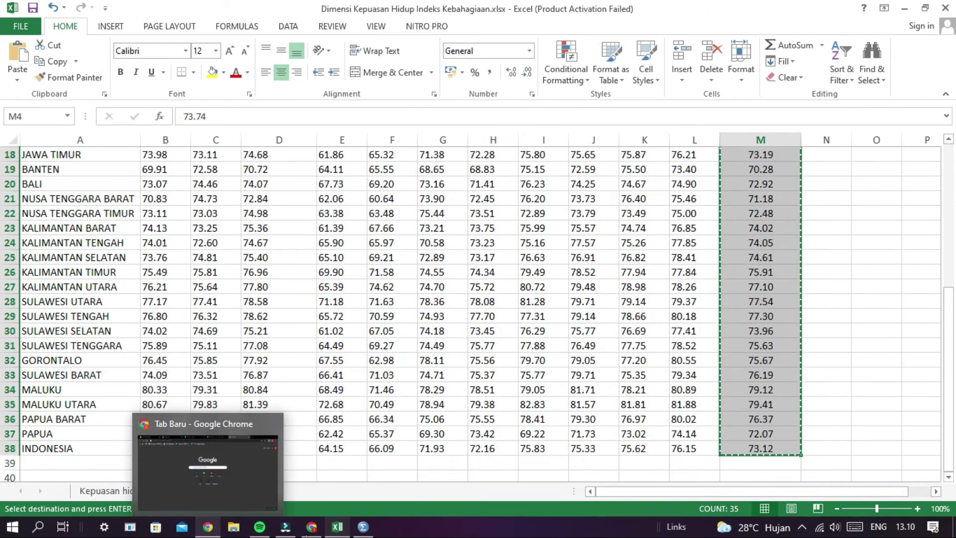
# Switch to SPSS and paste the copied values into the second variable column starting at case 1.
pyautogui.click(363, 527)
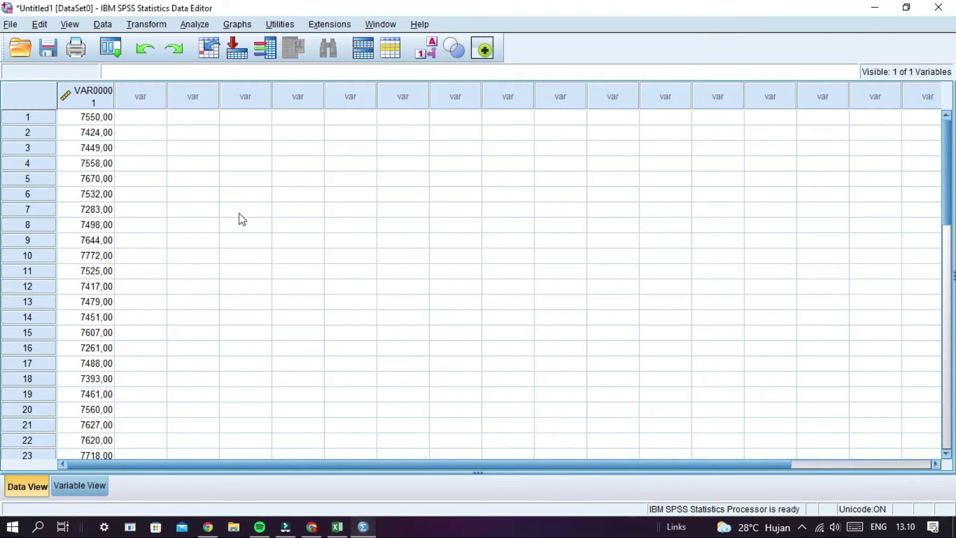
pyautogui.click(148, 114)
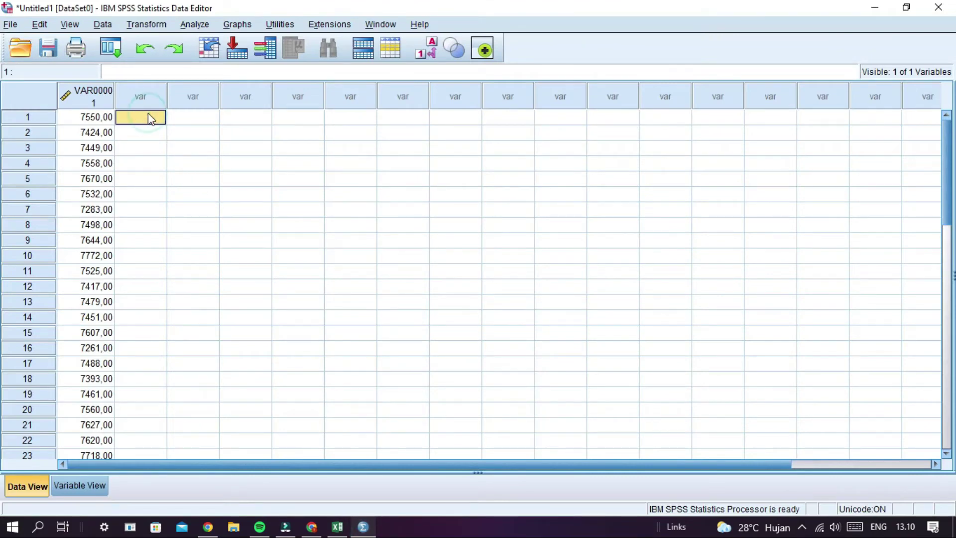
pyautogui.hotkey('ctrl', 'v')
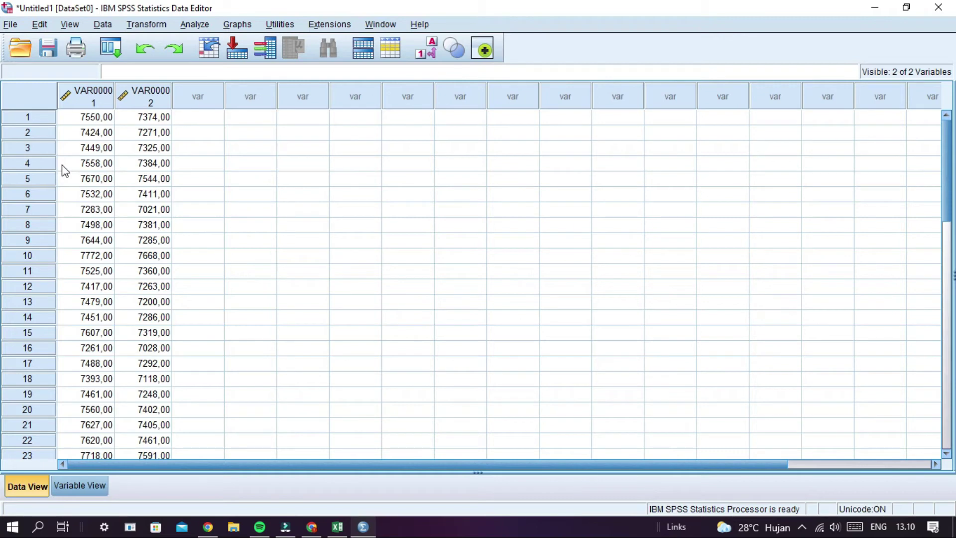
# Check both pasted variable columns from their headers down to the last case.
pyautogui.click(103, 103)
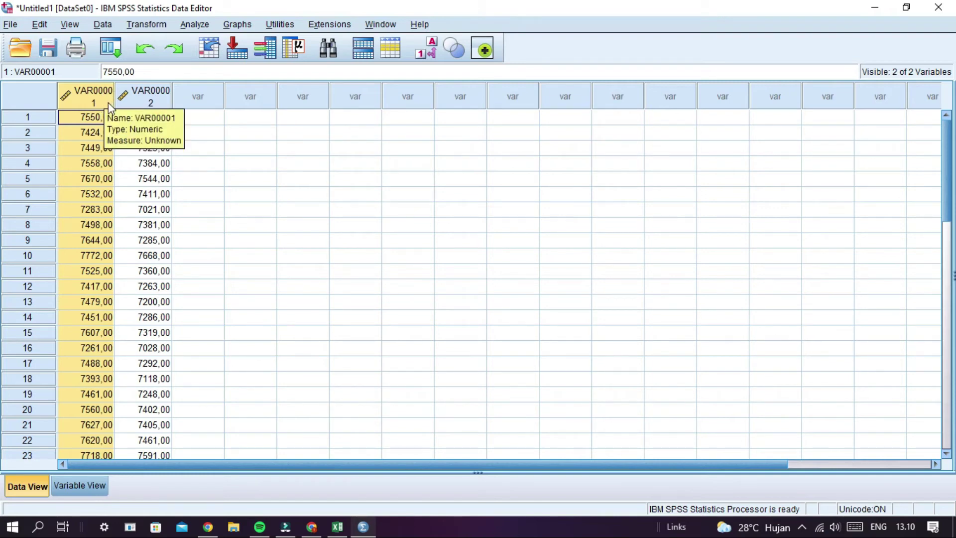
pyautogui.click(149, 100)
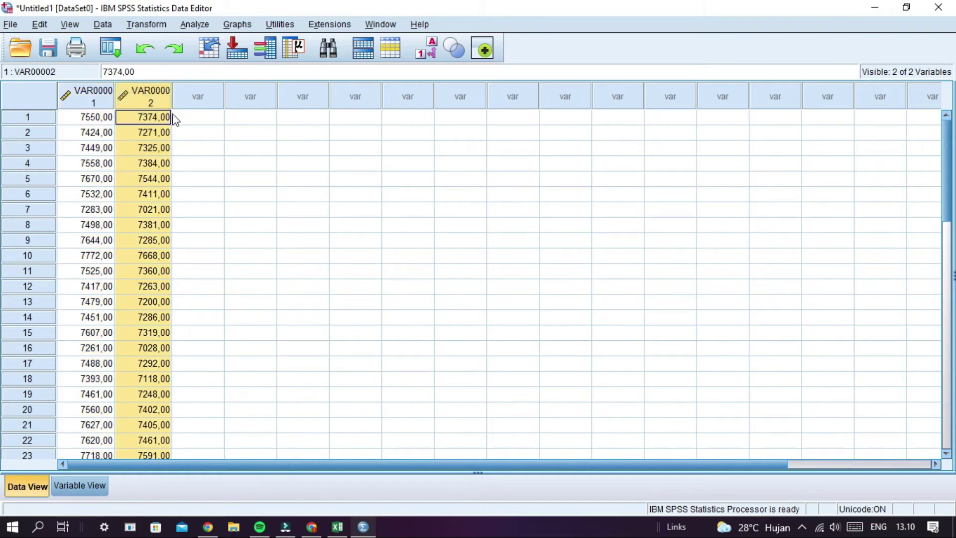
pyautogui.click(184, 95)
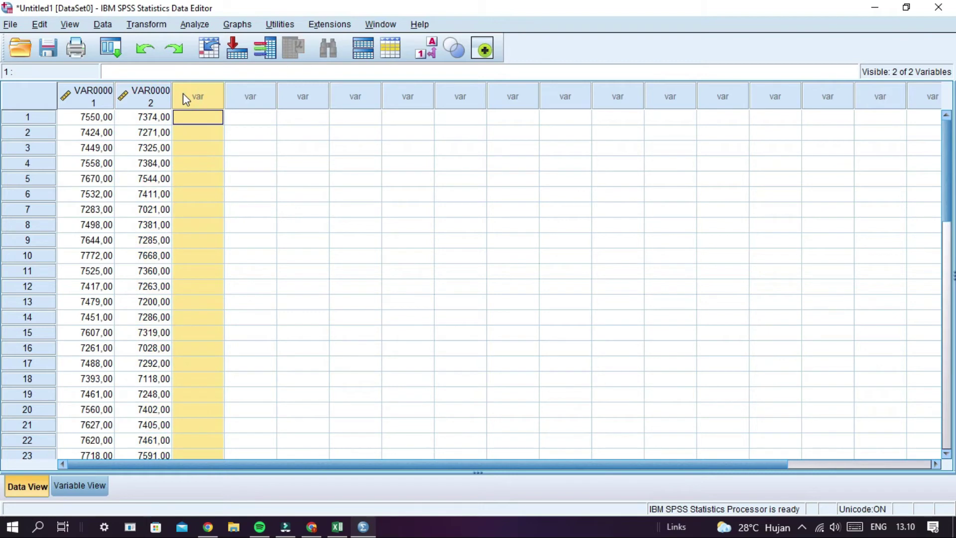
pyautogui.click(168, 102)
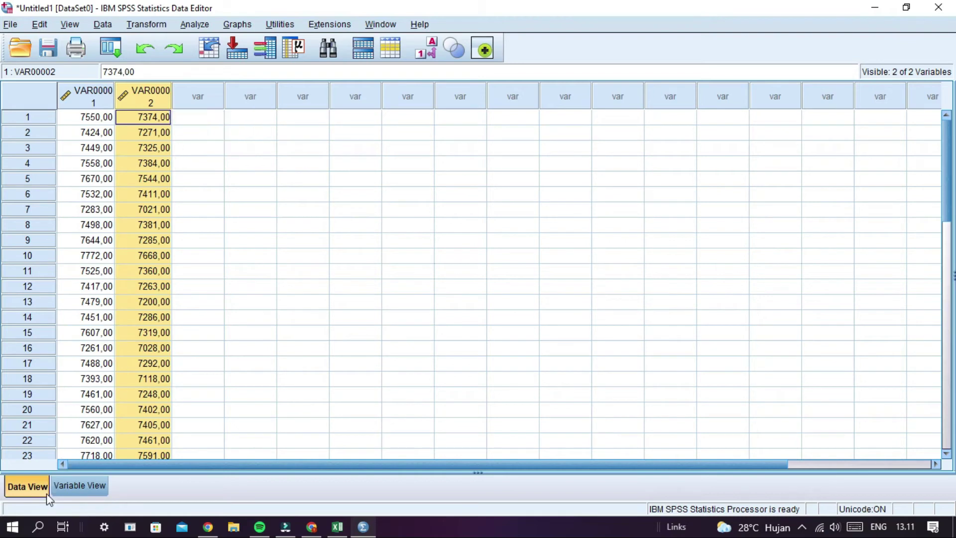
pyautogui.scroll(-8, 187, 388)
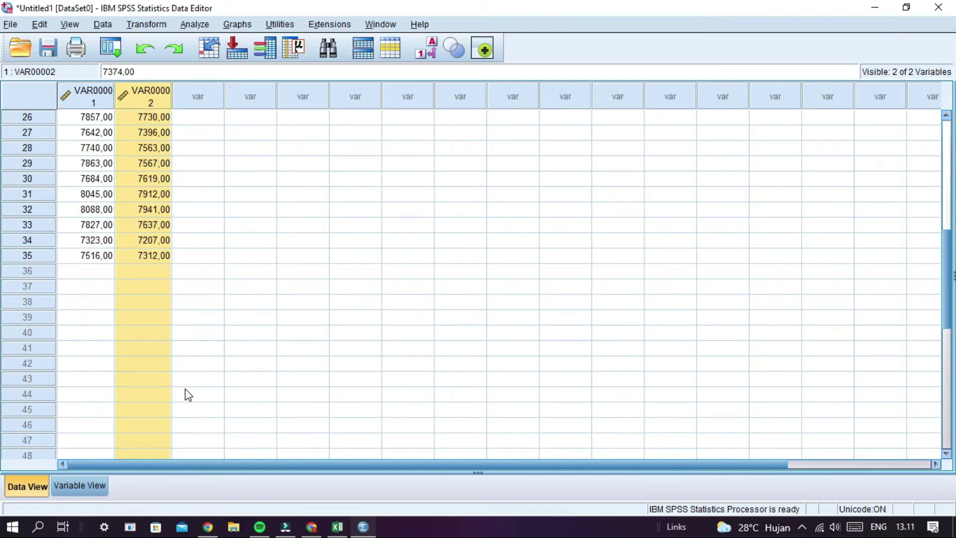
pyautogui.scroll(5, 173, 401)
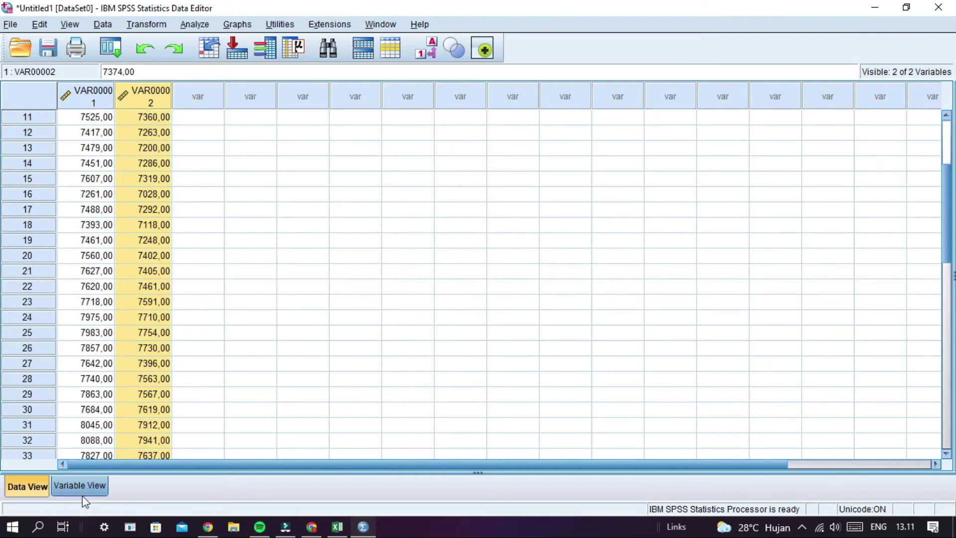
# In the variable definitions, set the kepuasan hidup variable (X) to 0 decimals with the Scale measure.
pyautogui.click(81, 492)
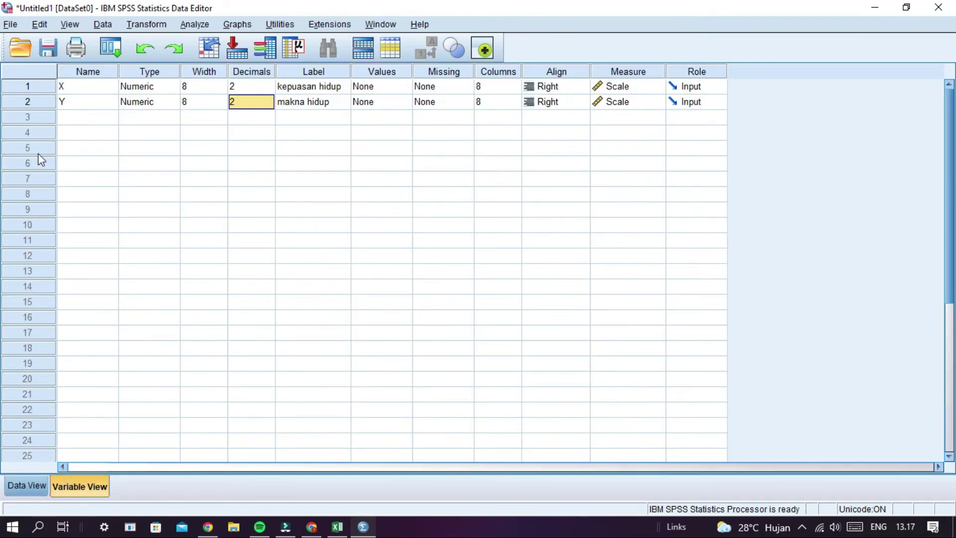
pyautogui.click(90, 88)
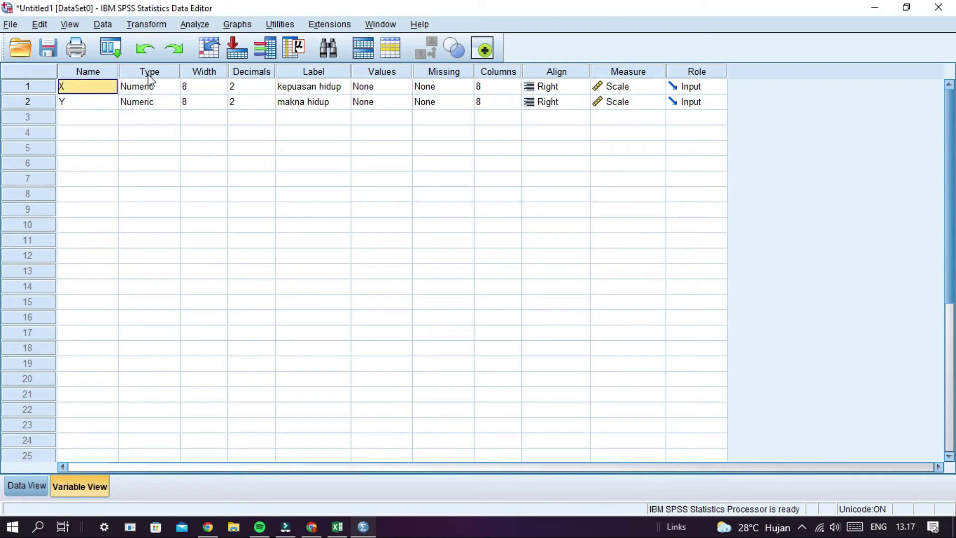
pyautogui.click(249, 86)
pyautogui.click(269, 89)
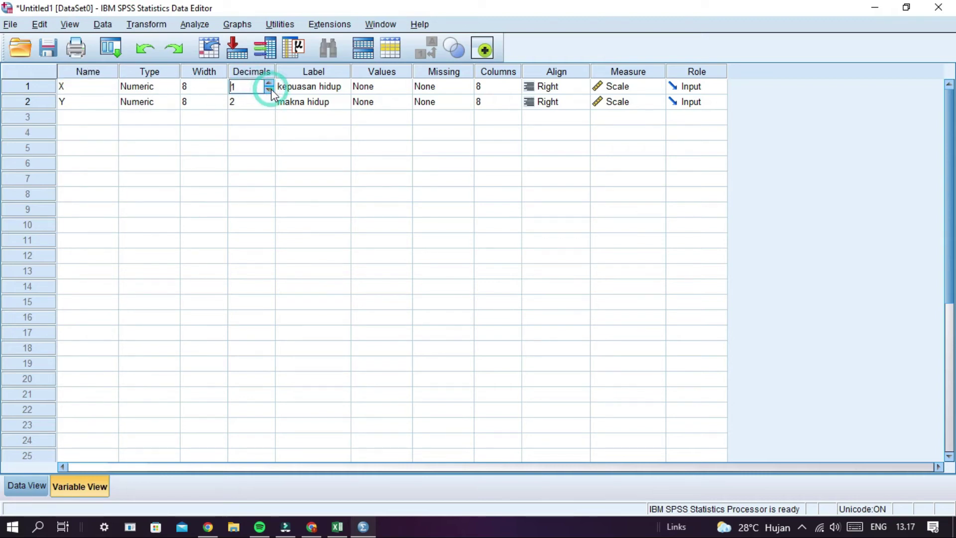
pyautogui.click(269, 90)
pyautogui.click(319, 91)
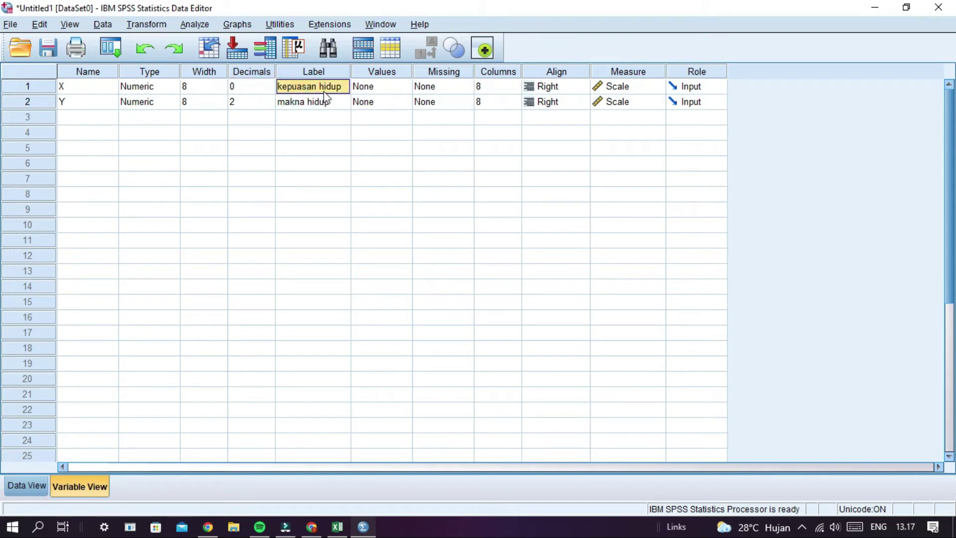
pyautogui.click(620, 90)
pyautogui.click(621, 100)
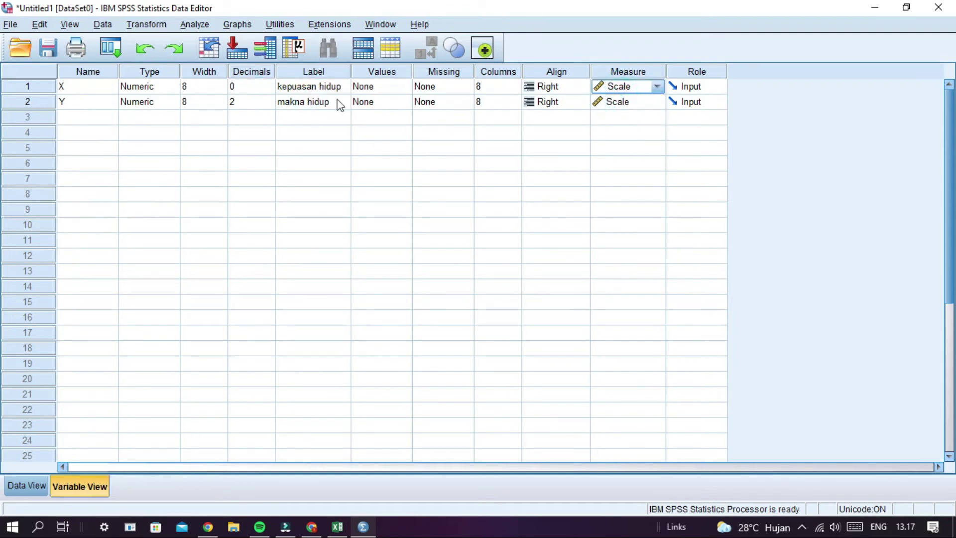
# Set the makna hidup variable (Y) to 0 decimals with the Scale measure.
pyautogui.click(73, 105)
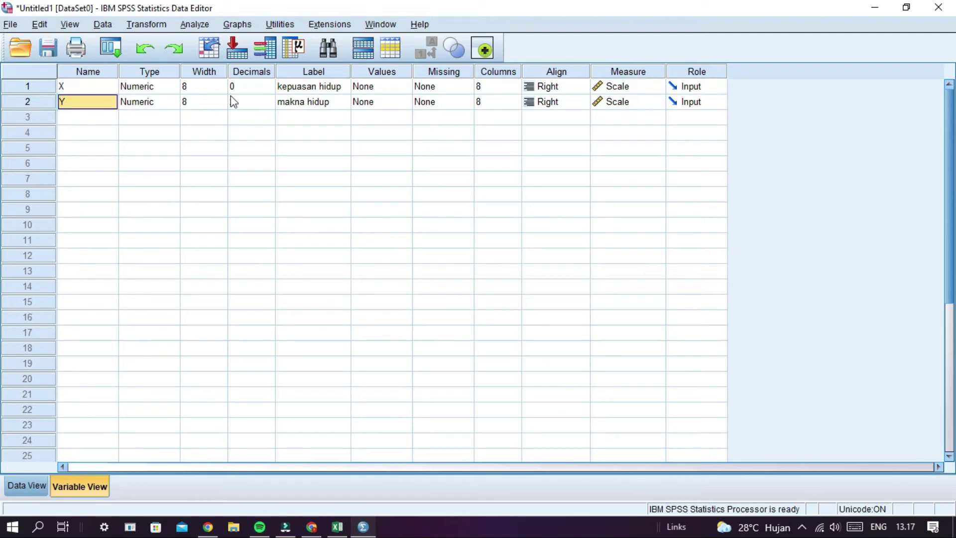
pyautogui.click(253, 104)
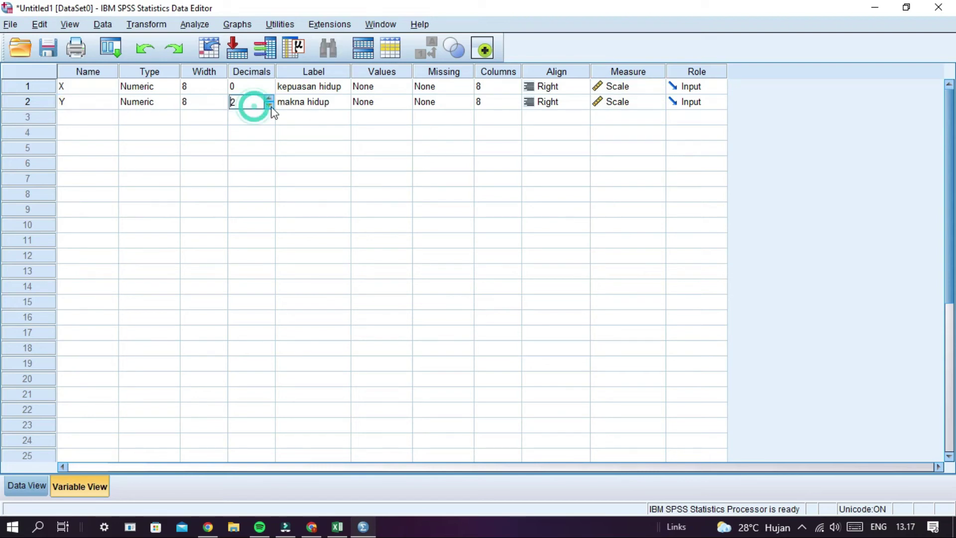
pyautogui.click(269, 106)
pyautogui.click(269, 106)
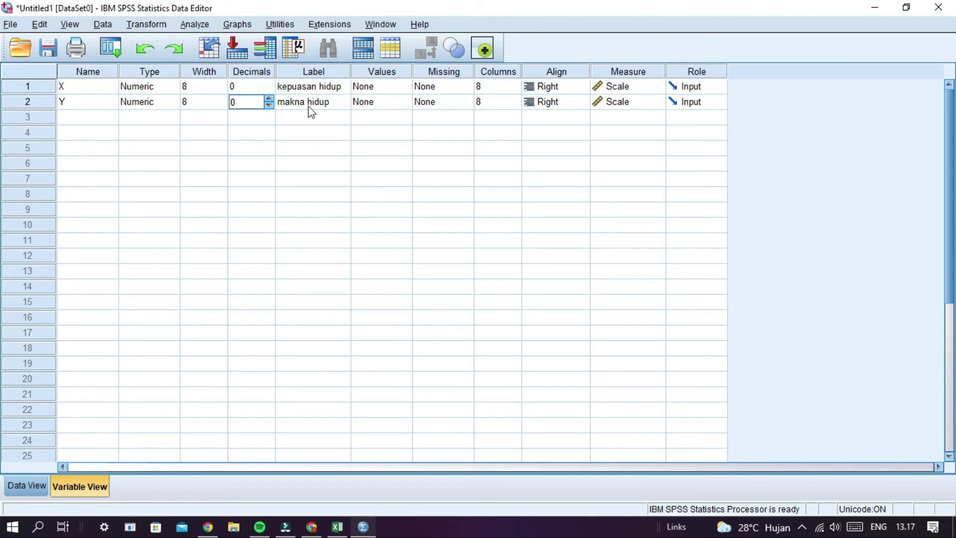
pyautogui.click(342, 102)
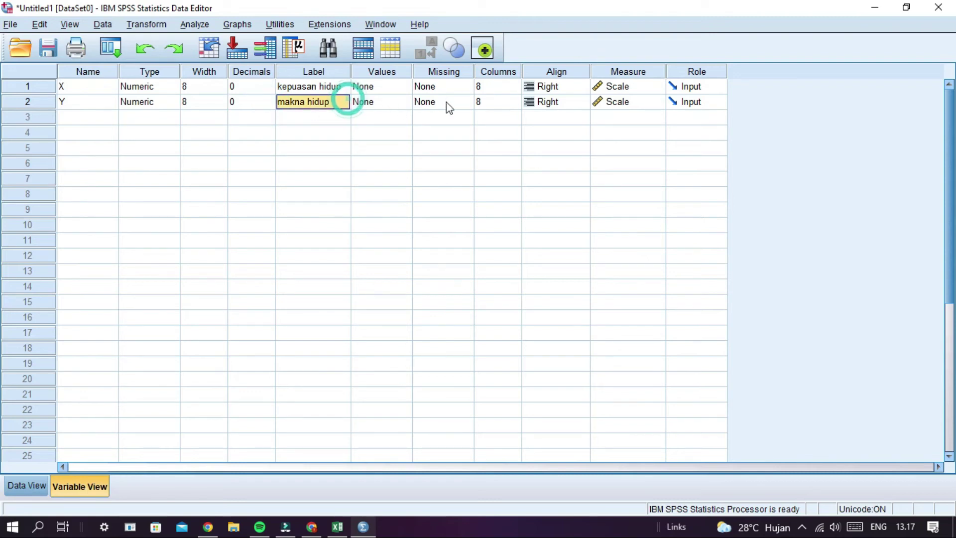
pyautogui.click(621, 105)
pyautogui.click(635, 117)
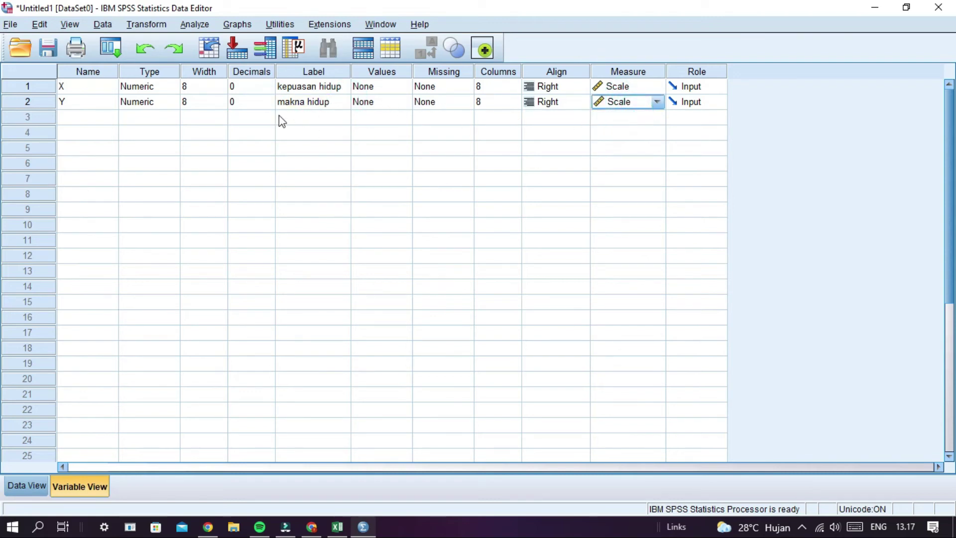
# Start a bivariate correlation analysis and clear kepuasan hidup [X] and makna hidup [Y] from its list of analysed variables.
pyautogui.click(195, 24)
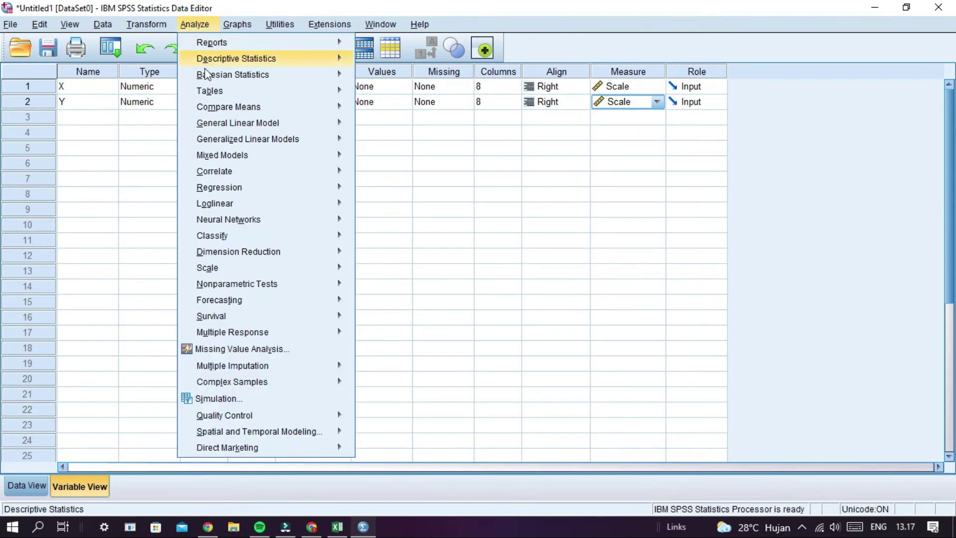
pyautogui.moveTo(222, 169)
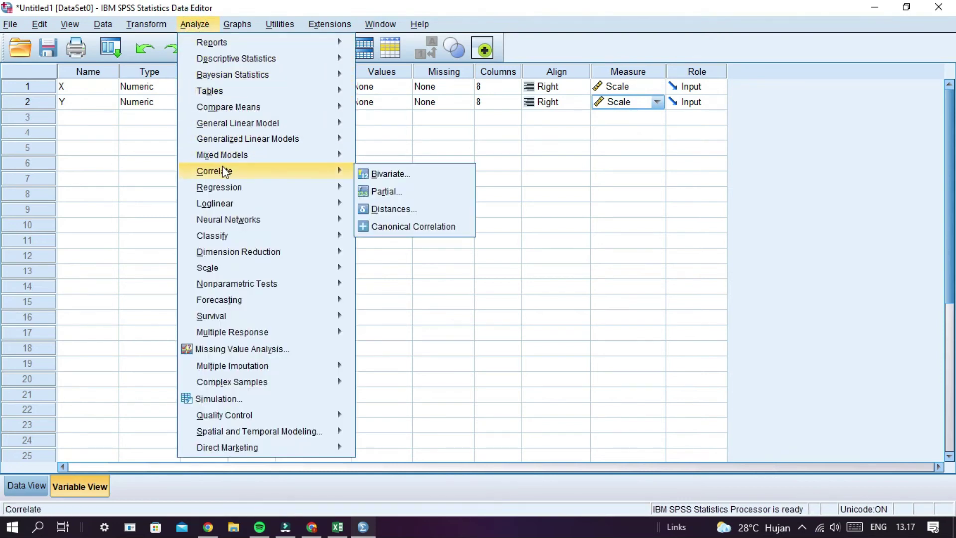
pyautogui.click(404, 179)
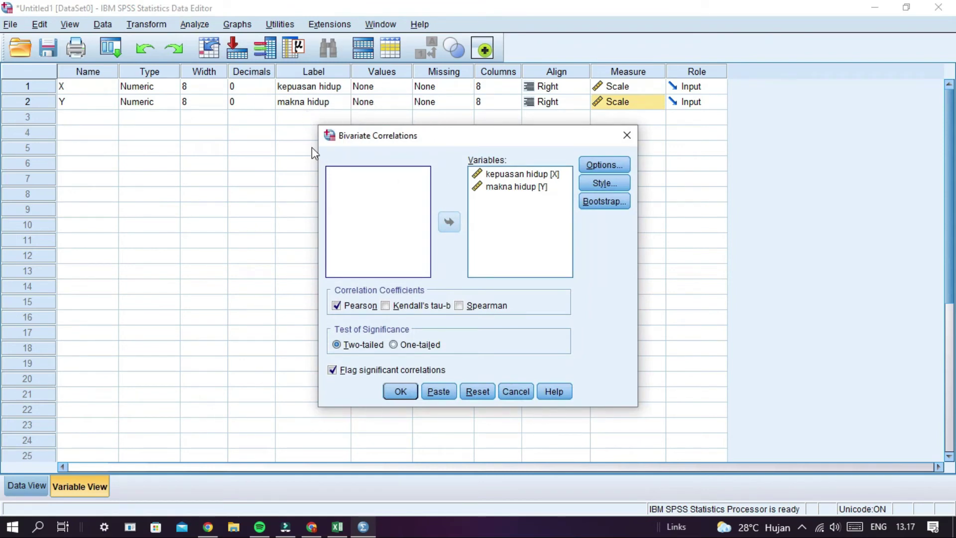
pyautogui.click(502, 175)
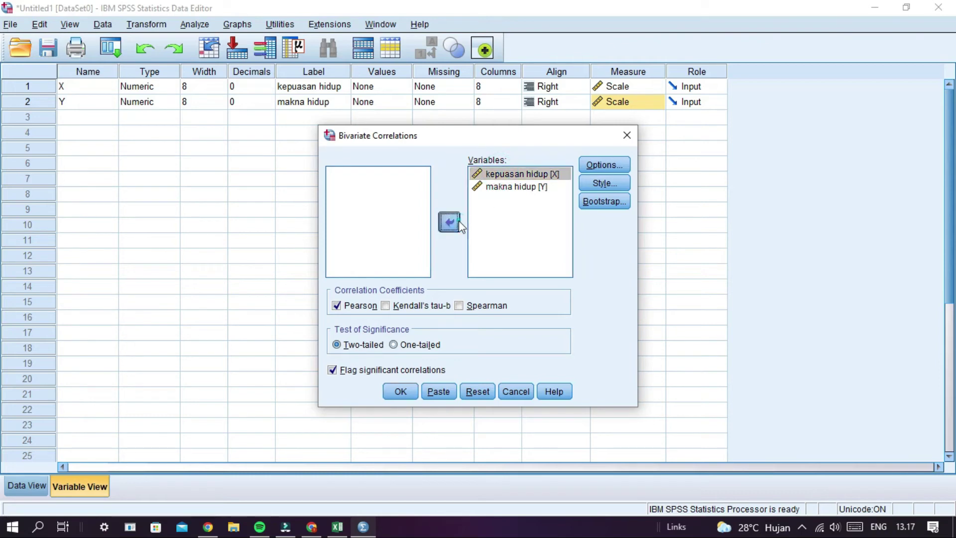
pyautogui.click(459, 225)
pyautogui.click(491, 175)
pyautogui.click(450, 224)
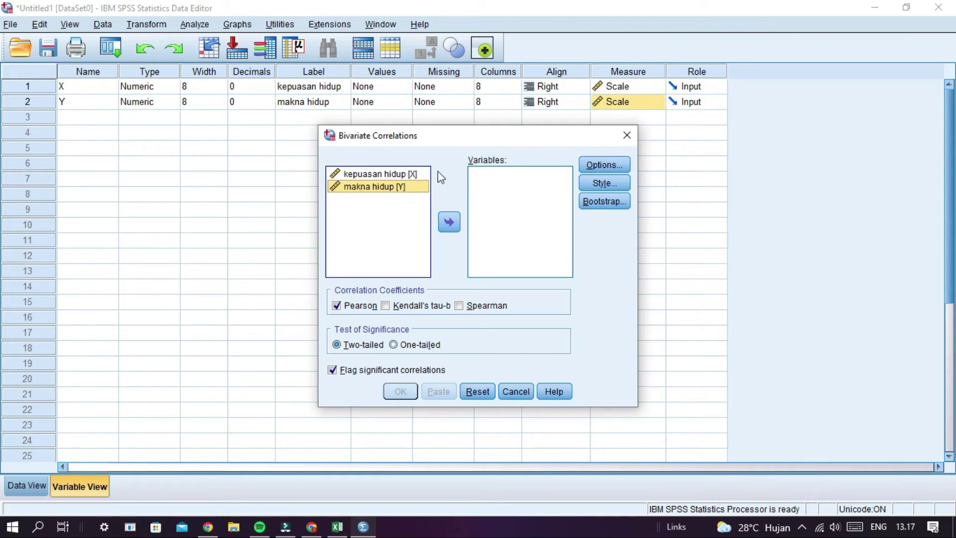
# Add kepuasan hidup [X] and makna hidup [Y], in that order, as the variables to correlate.
pyautogui.click(407, 174)
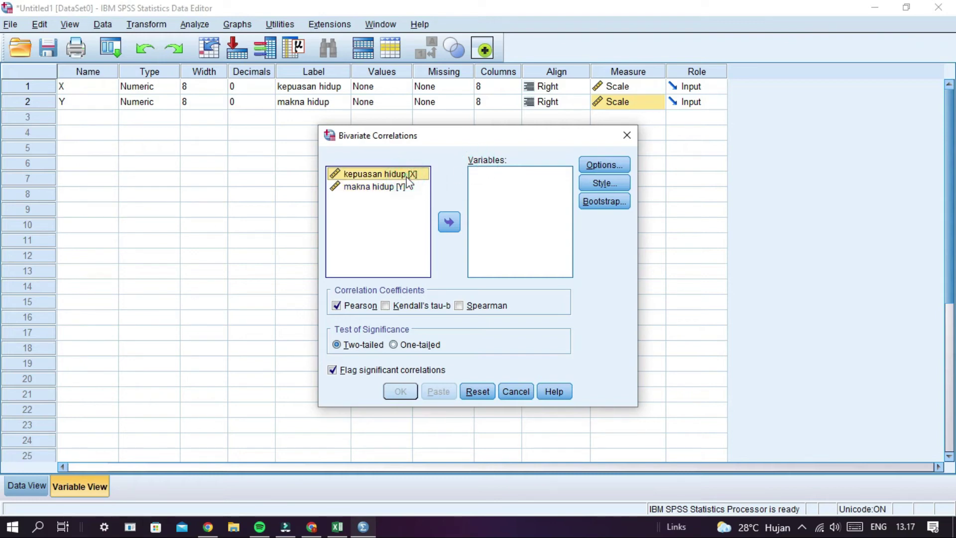
pyautogui.click(450, 224)
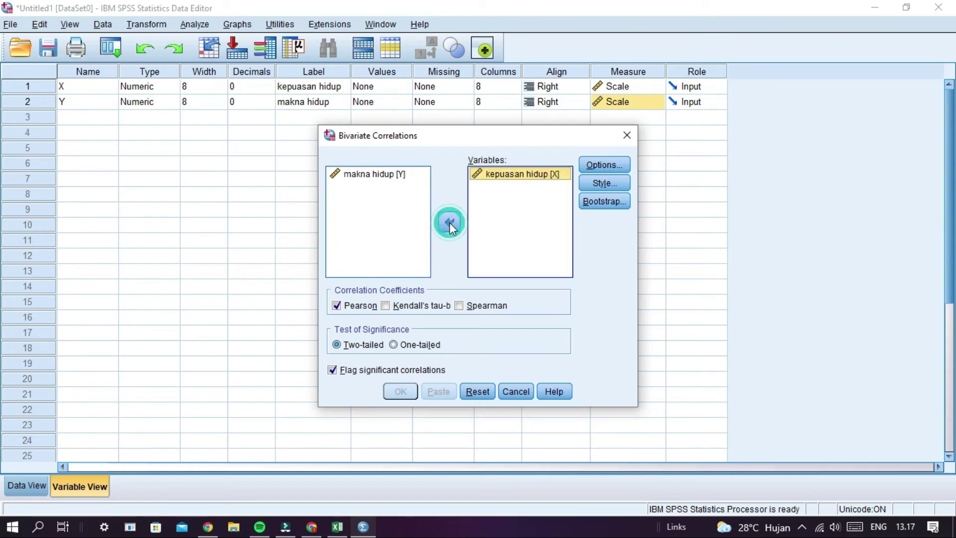
pyautogui.click(390, 174)
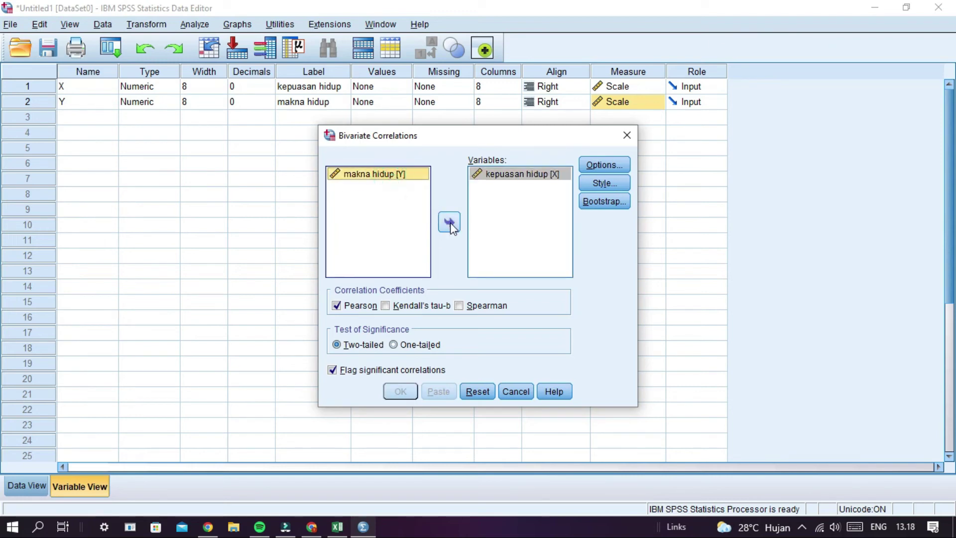
pyautogui.click(450, 224)
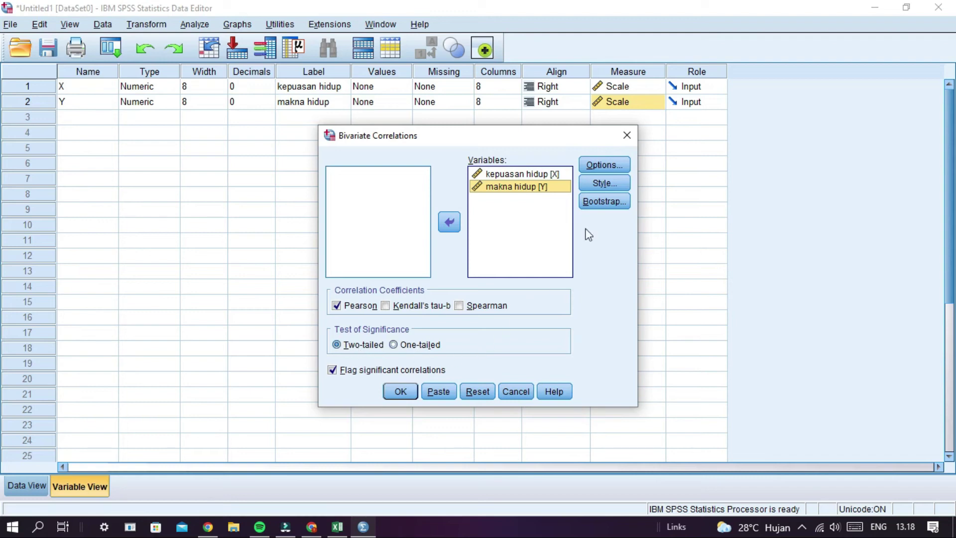
# Include means and standard deviations in the statistics and run the two-tailed Pearson correlation with significant correlations flagged.
pyautogui.click(610, 166)
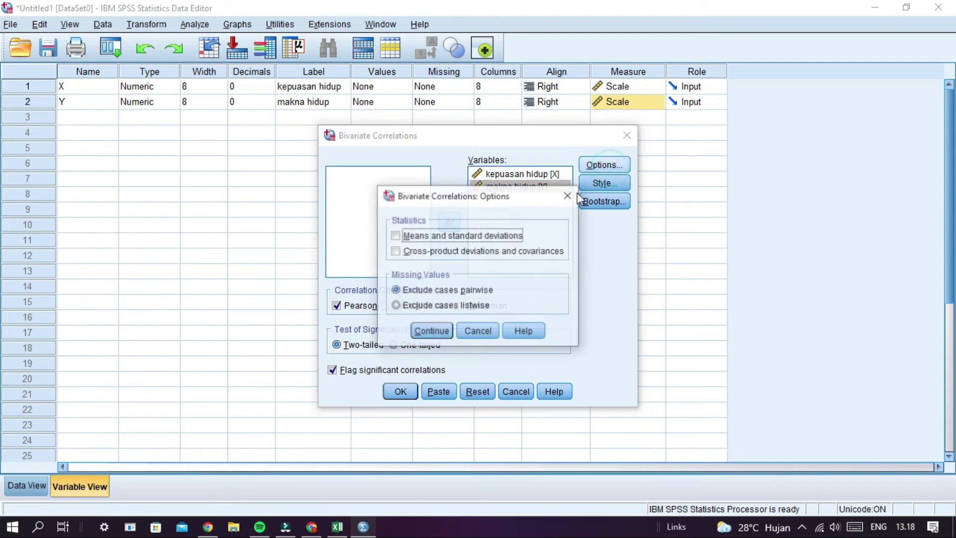
pyautogui.click(438, 239)
pyautogui.click(431, 332)
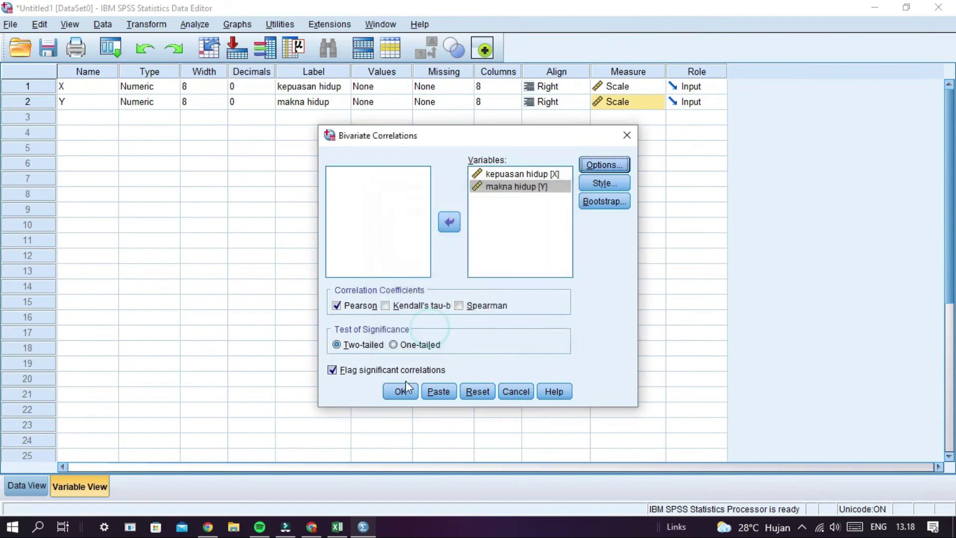
pyautogui.click(400, 392)
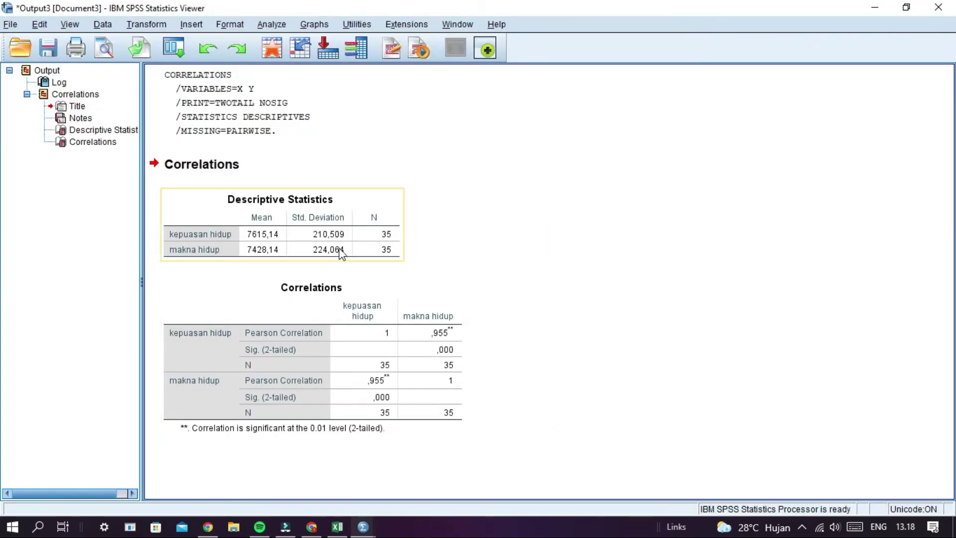
# Examine the Descriptive Statistics table for both variables and the Pearson correlation in the Correlations table.
pyautogui.click(235, 178)
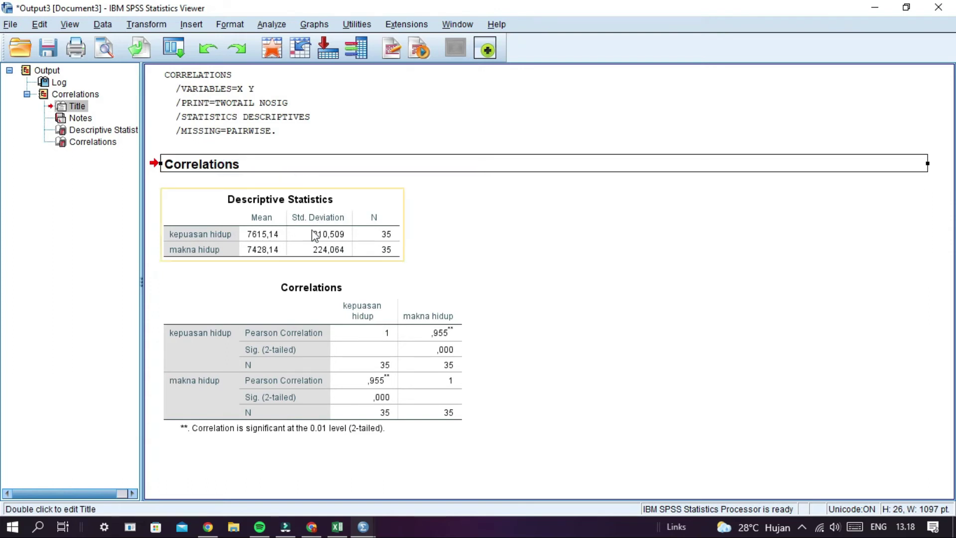
pyautogui.click(374, 215)
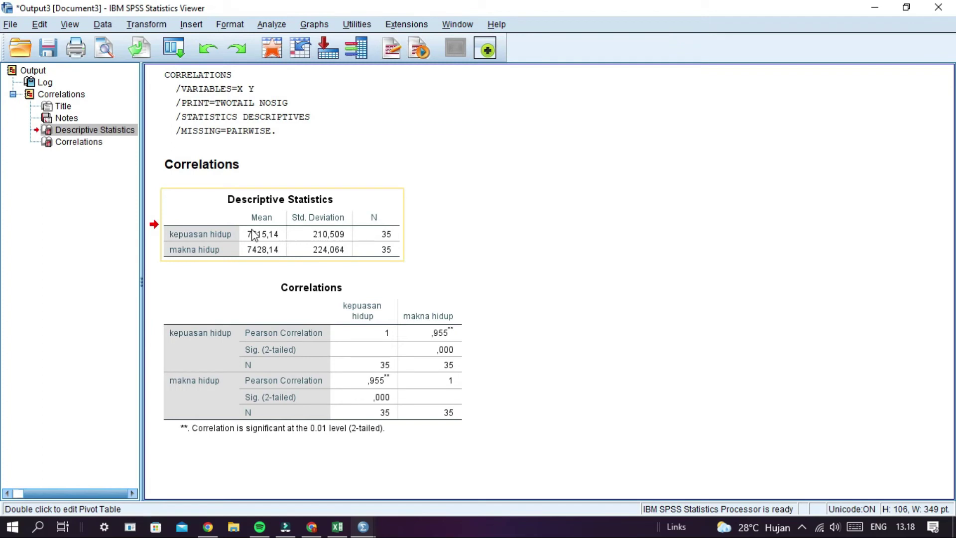
pyautogui.click(220, 254)
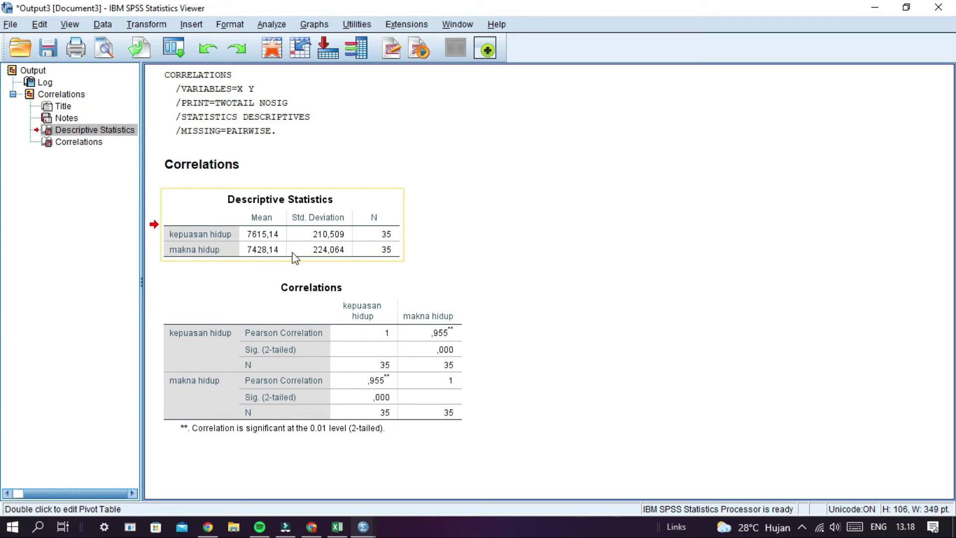
pyautogui.click(408, 303)
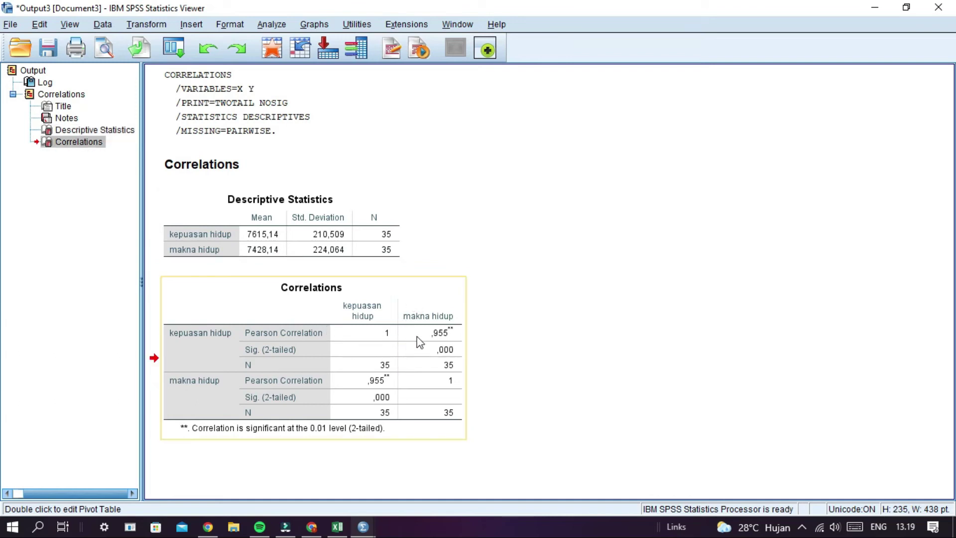